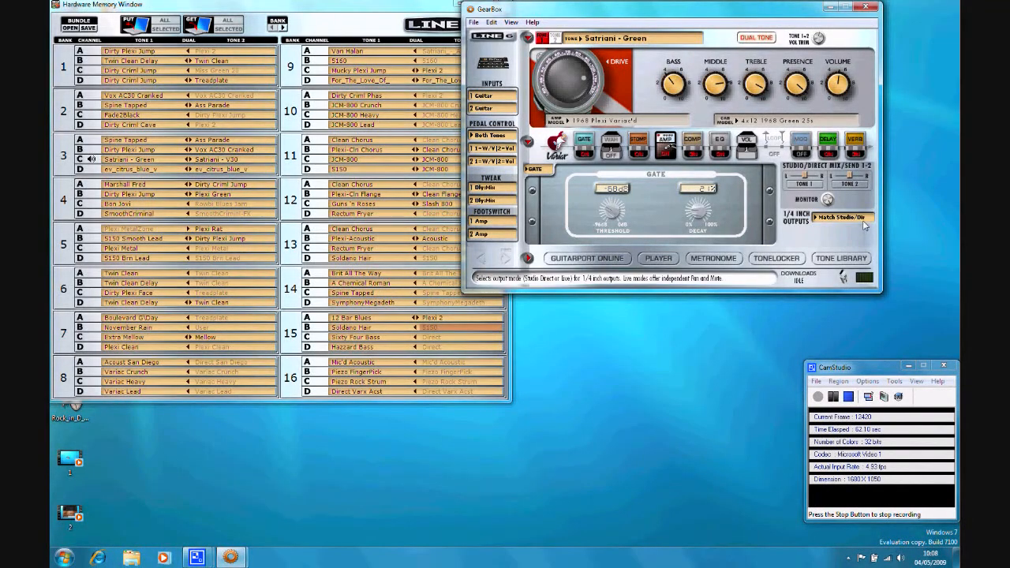
# - Start REAPER and open the audio device settings in its preferences
pyautogui.click(63, 557)
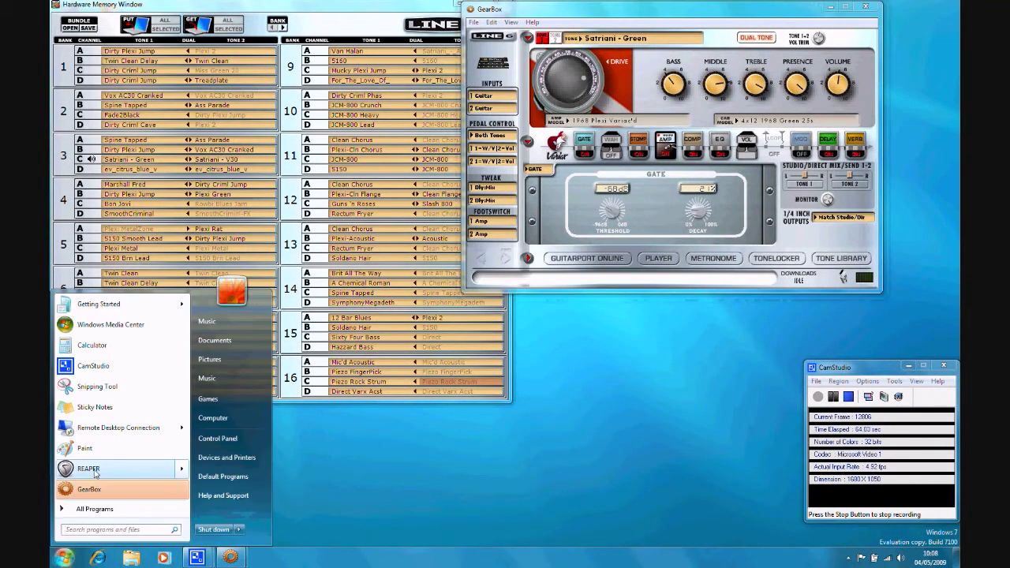
pyautogui.click(96, 466)
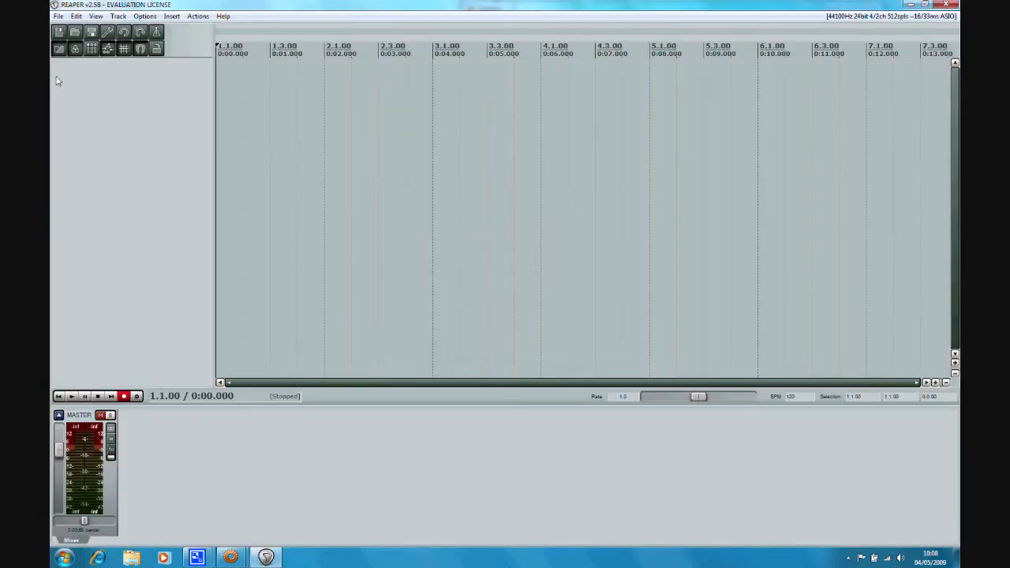
pyautogui.click(144, 15)
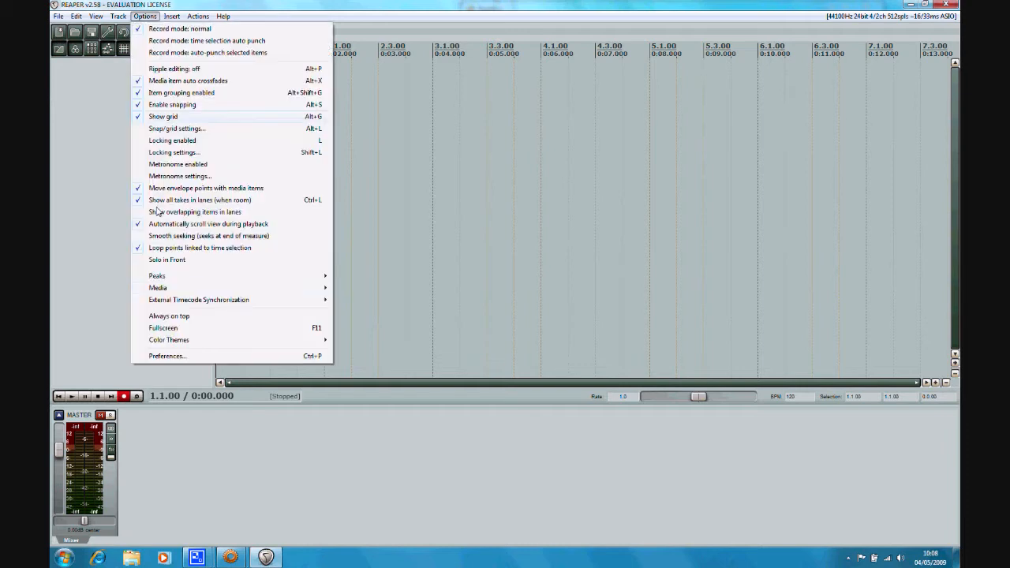
pyautogui.click(167, 356)
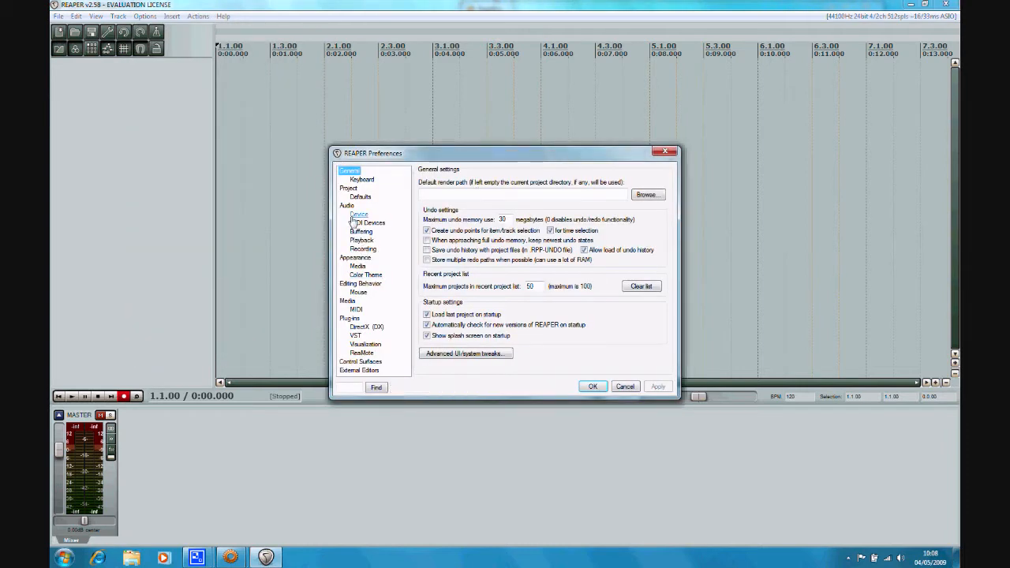
pyautogui.click(355, 215)
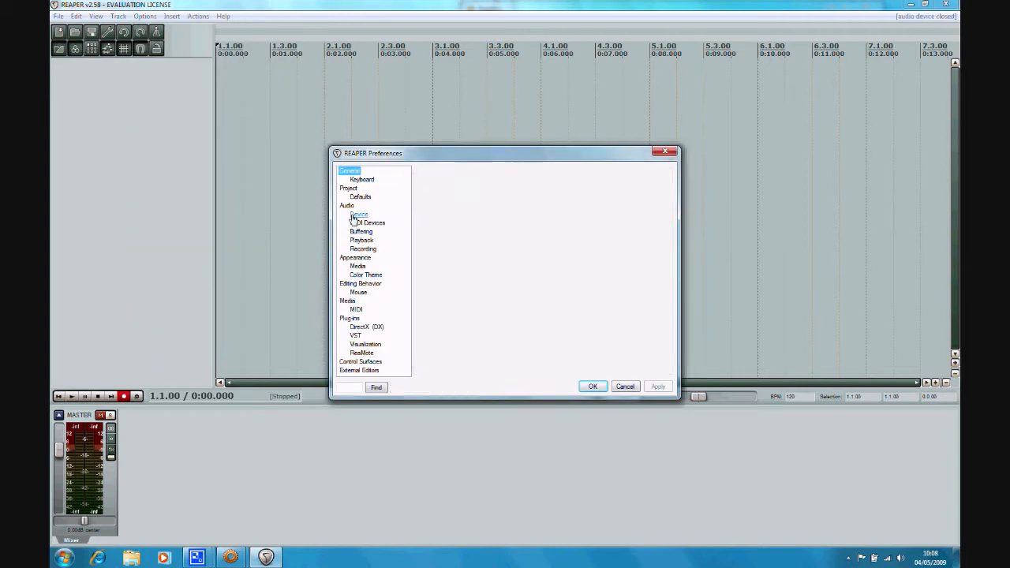
# - With the ASIO POD X3 Live driver and first input Mix L kept, set the last enabled input to 8: Tone 2 Dry and apply the settings
pyautogui.click(518, 206)
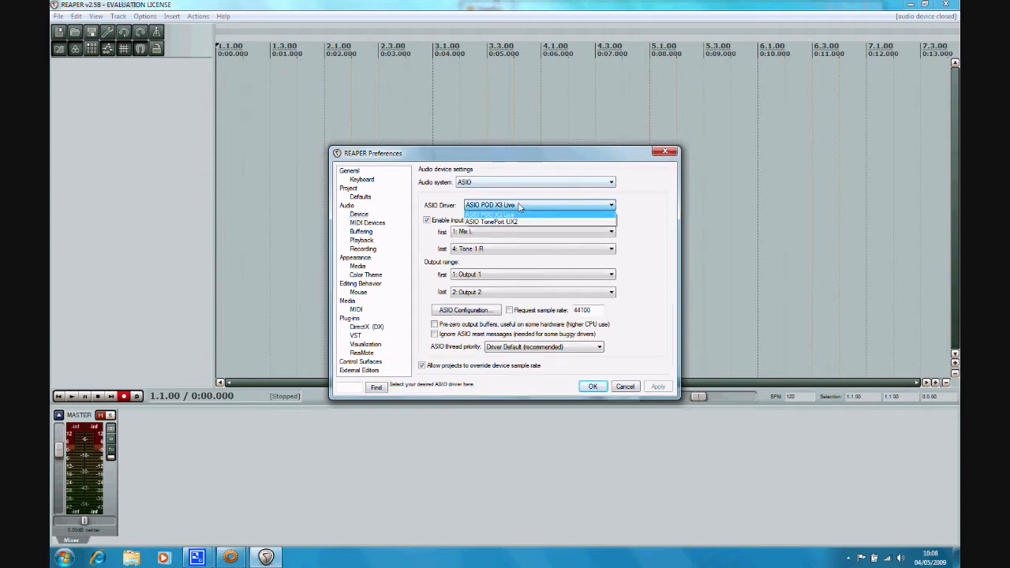
pyautogui.click(519, 206)
pyautogui.click(485, 232)
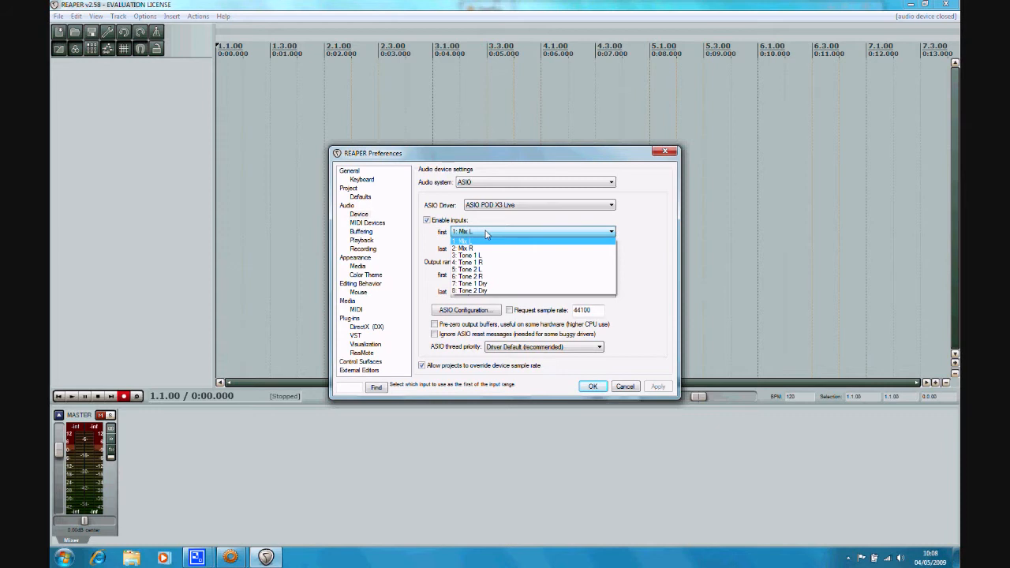
pyautogui.click(486, 233)
pyautogui.click(489, 249)
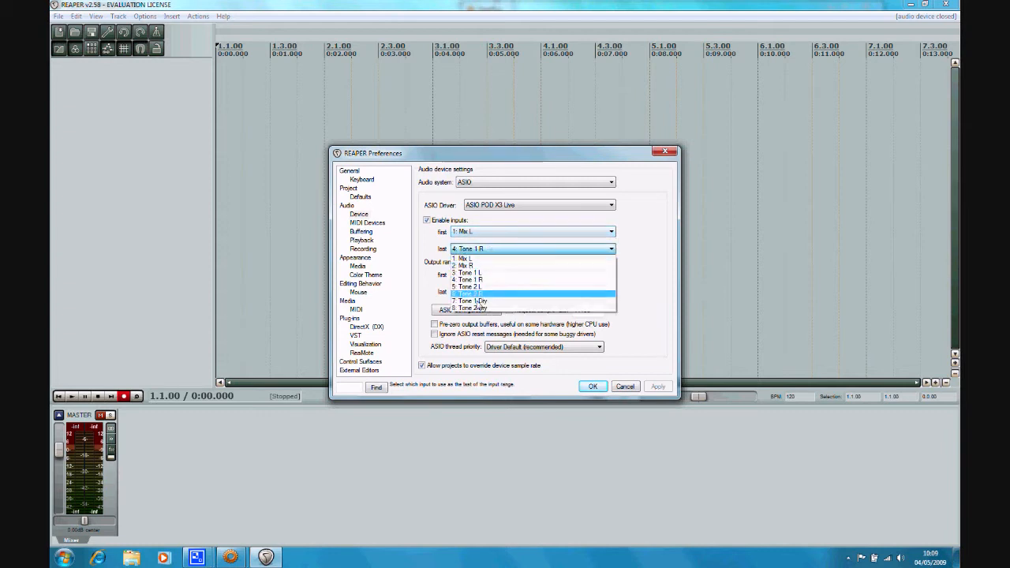
pyautogui.click(478, 309)
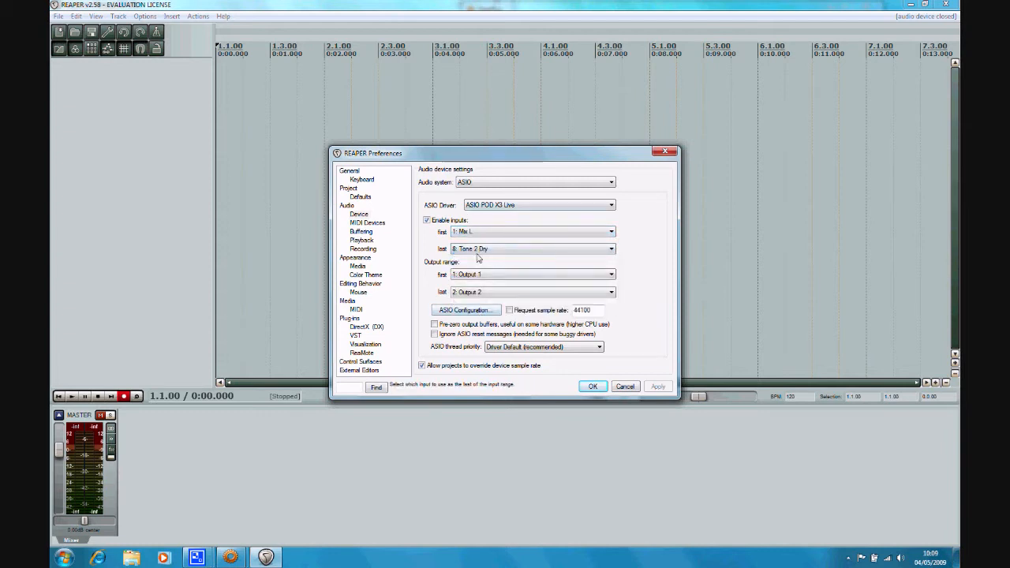
pyautogui.click(592, 387)
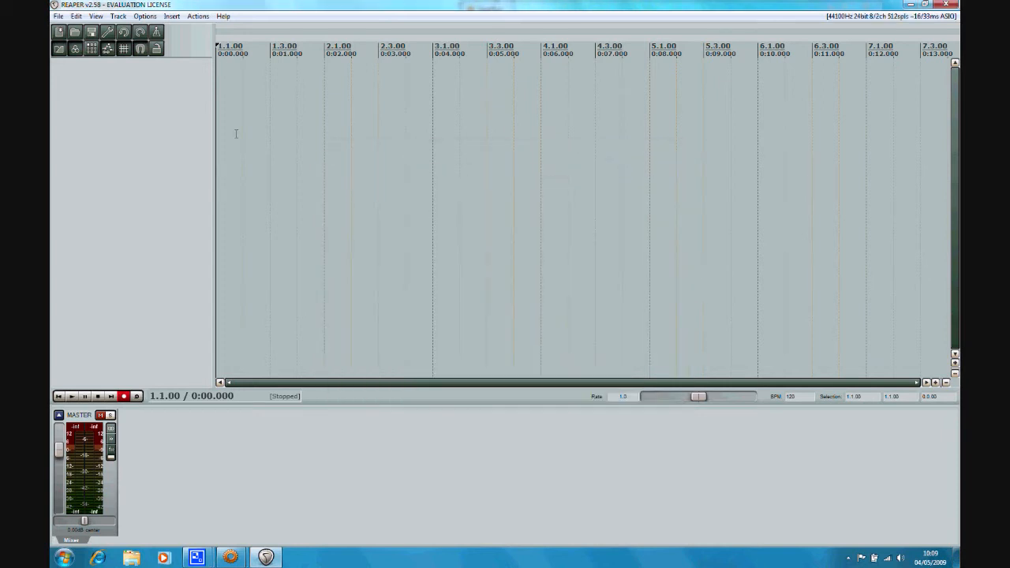
# - Insert three new empty tracks into the project
pyautogui.rightClick(149, 82)
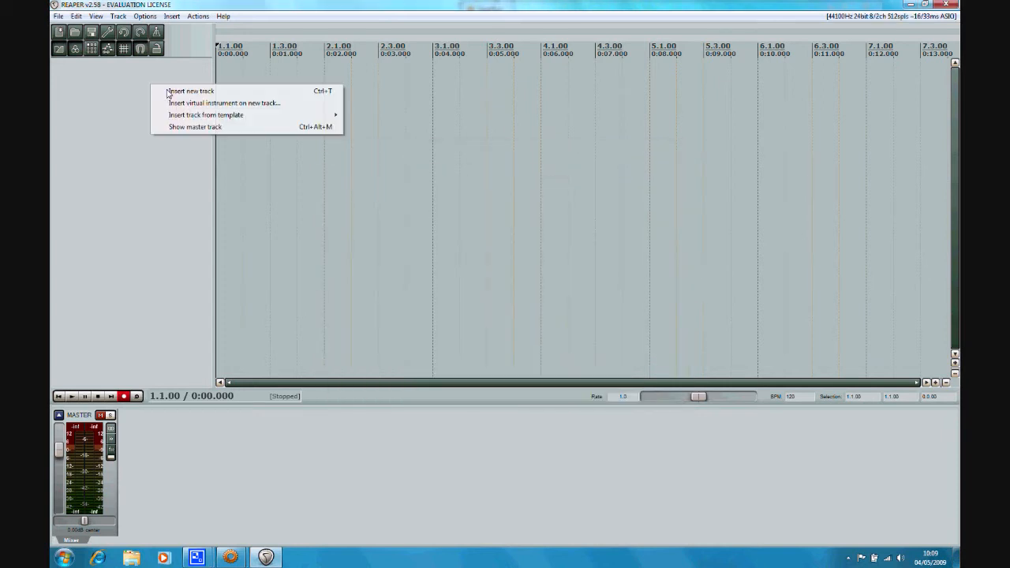
pyautogui.click(157, 92)
pyautogui.rightClick(120, 108)
pyautogui.click(150, 114)
pyautogui.rightClick(119, 148)
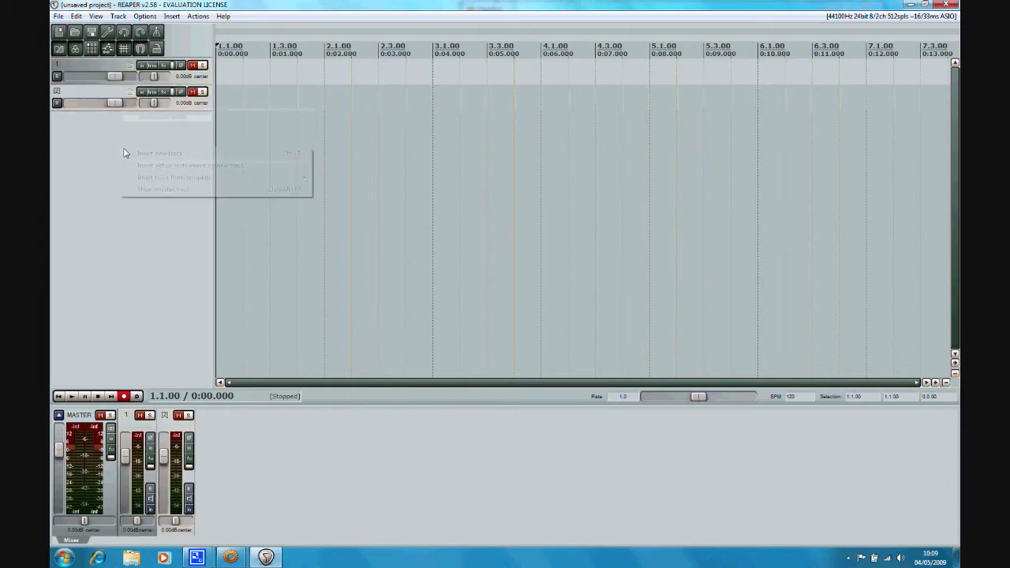
pyautogui.click(152, 154)
# - Add the Rock_in_D_Minor MP3 from the desktop to the start of track 1, then restore REAPER to full size
pyautogui.click(925, 4)
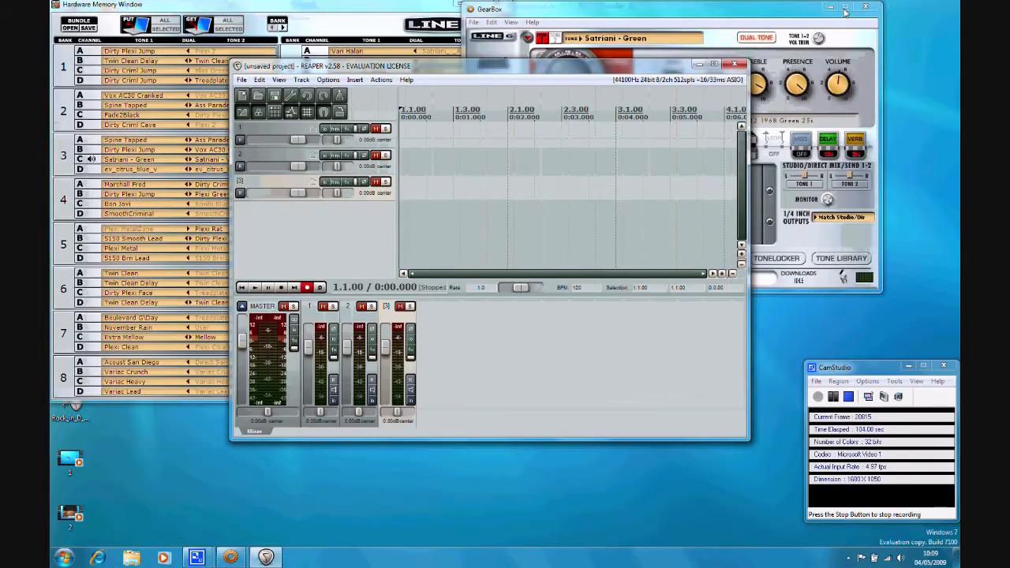
pyautogui.click(450, 4)
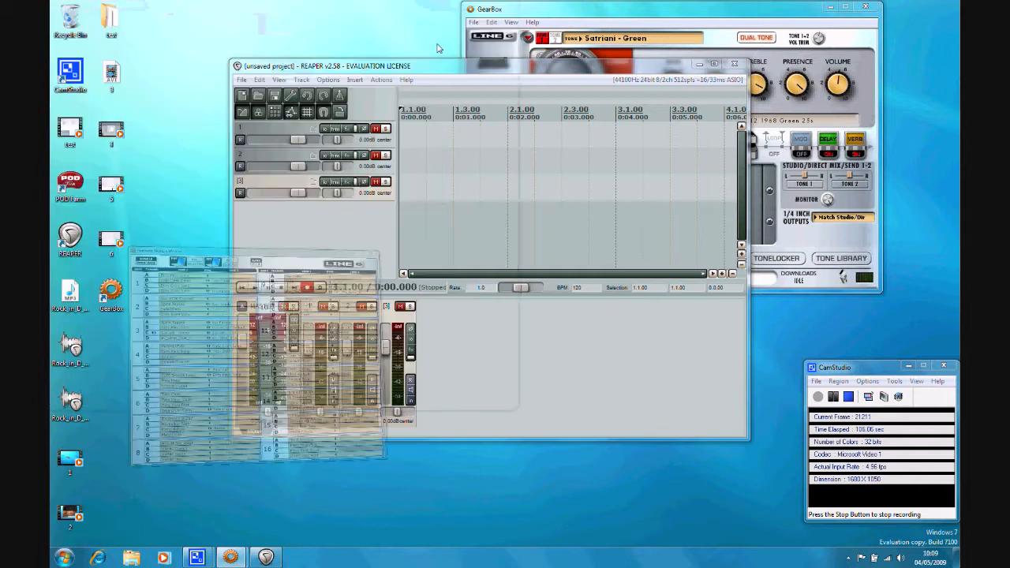
pyautogui.click(75, 293)
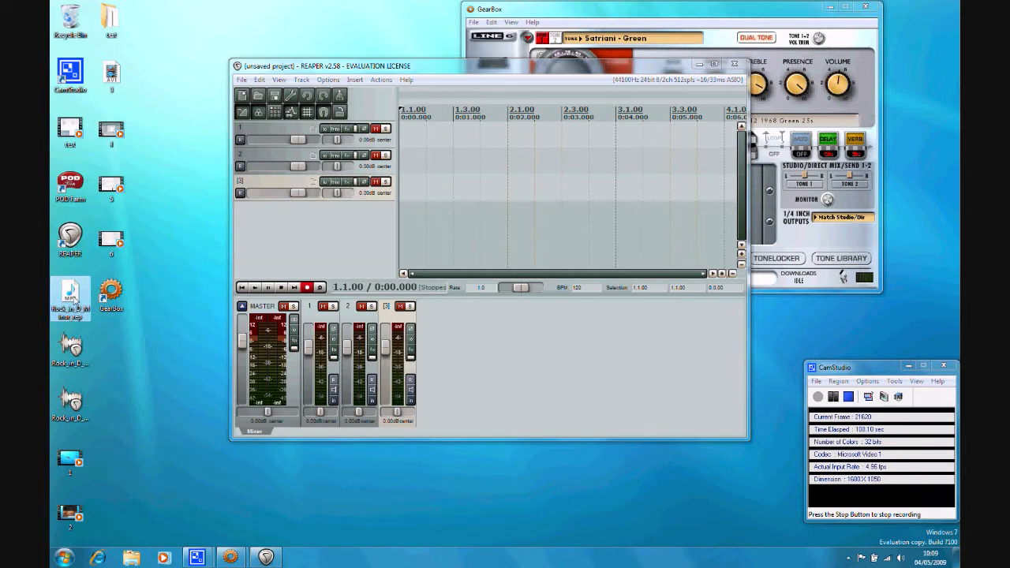
pyautogui.moveTo(75, 293); pyautogui.dragTo(410, 134)
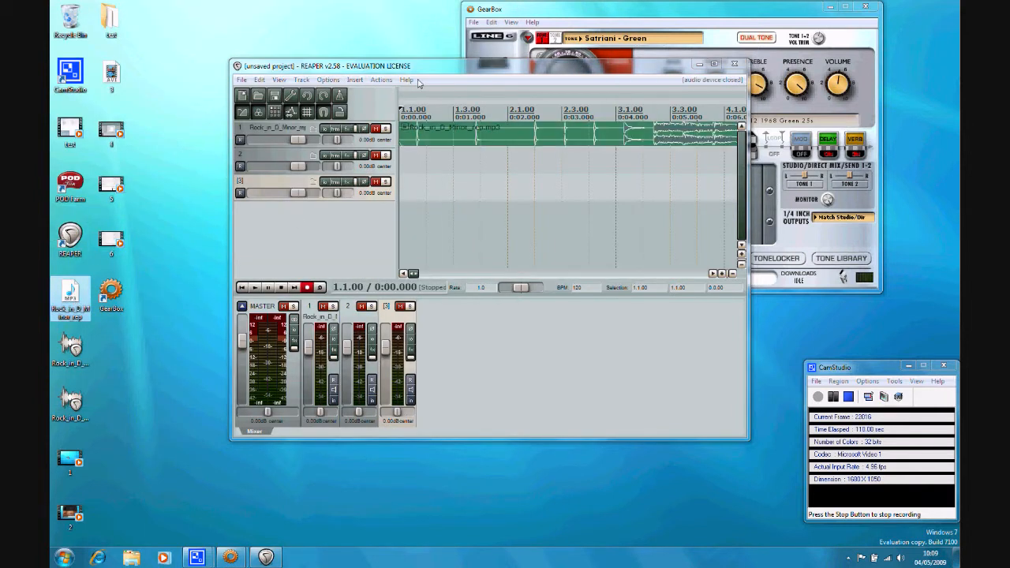
pyautogui.doubleClick(418, 71)
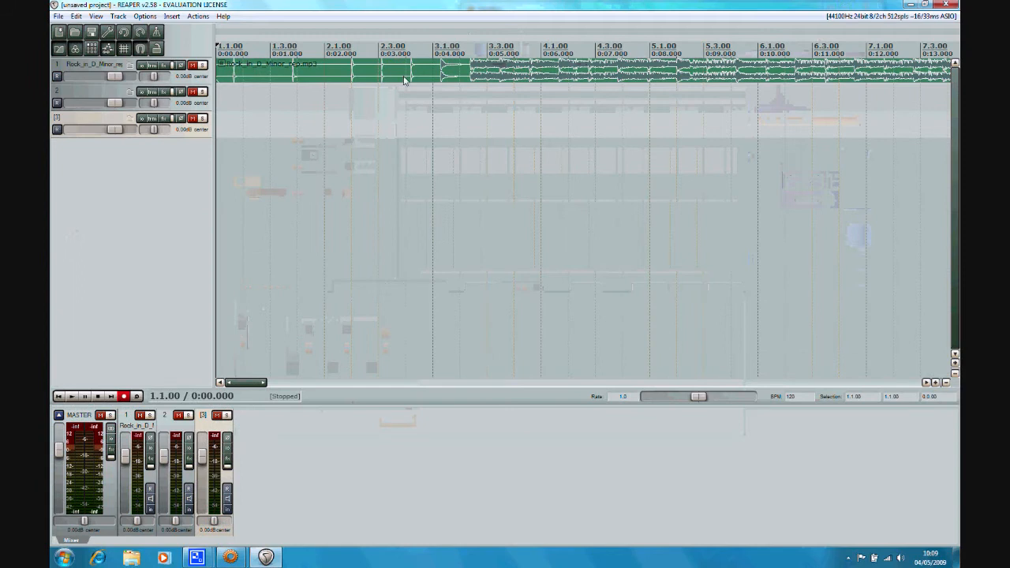
# - Arm tracks 2 and 3 for recording and choose the mono Mix L input for track 2
pyautogui.click(56, 104)
pyautogui.click(57, 142)
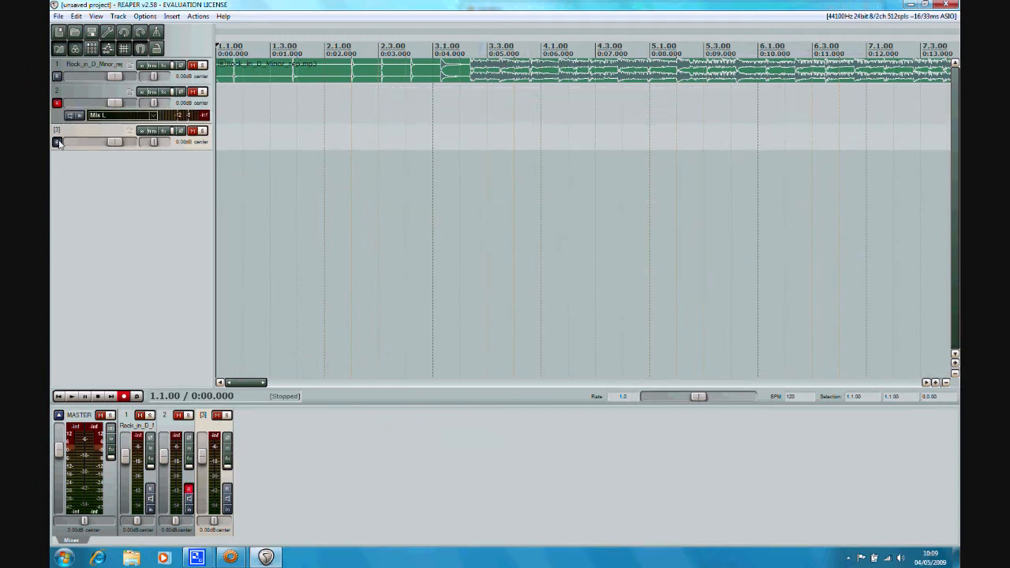
pyautogui.click(155, 116)
pyautogui.moveTo(150, 129)
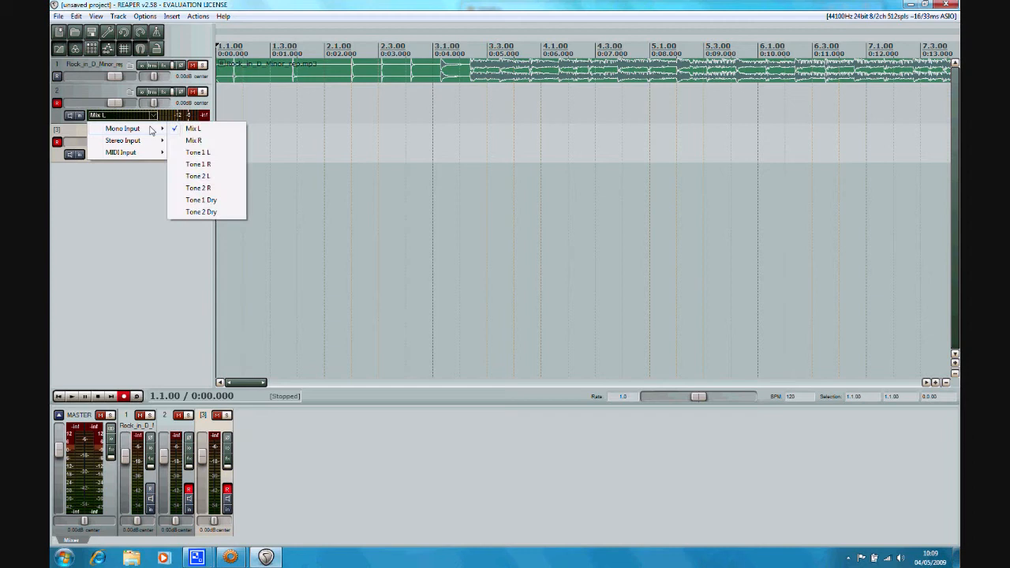
pyautogui.click(206, 131)
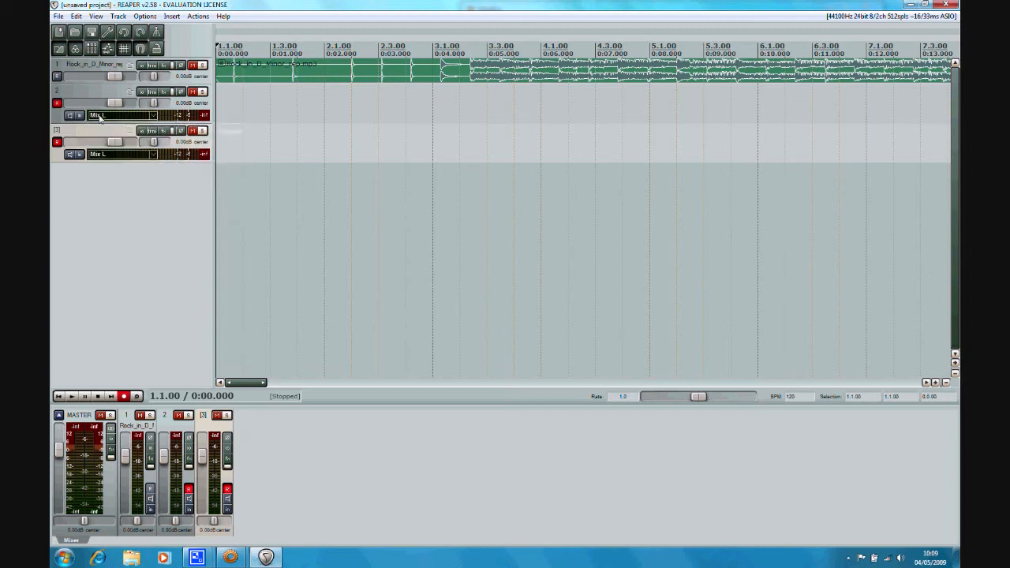
# - Set track 3's record input to stereo Mix L / Mix R and track 2's to stereo Tone 1 Dry / Tone 2 Dry
pyautogui.click(156, 154)
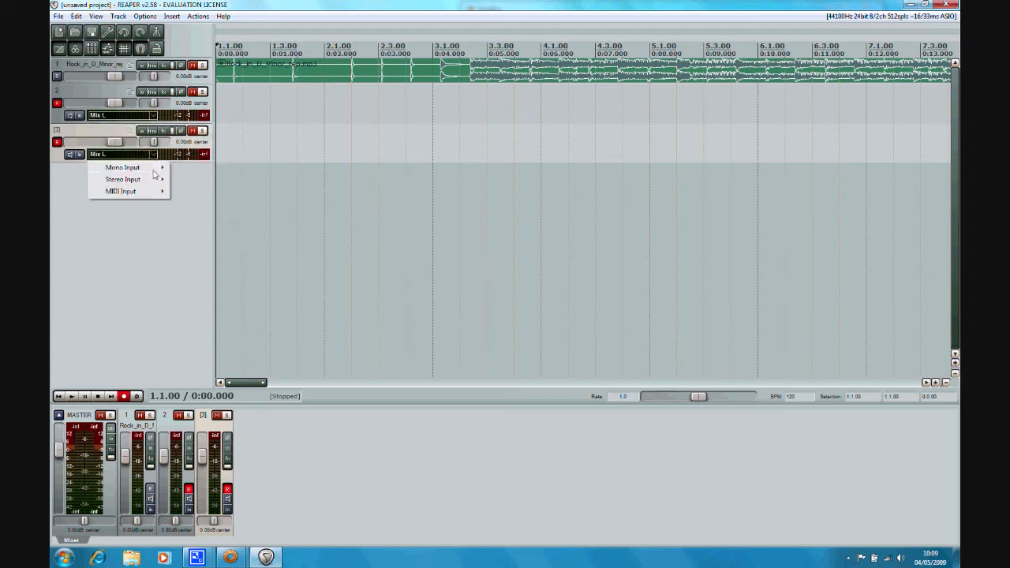
pyautogui.moveTo(154, 182)
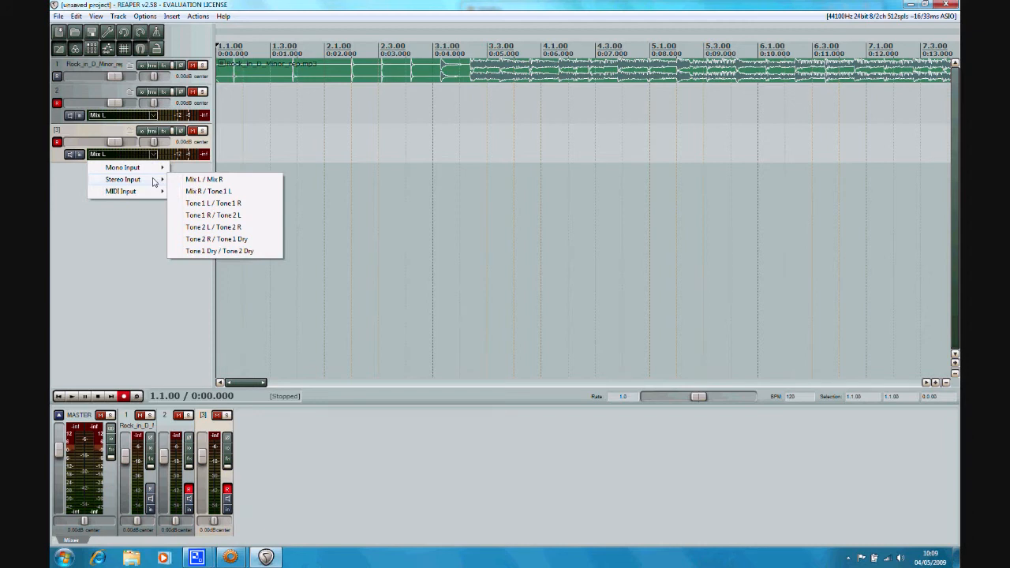
pyautogui.click(225, 182)
pyautogui.click(155, 116)
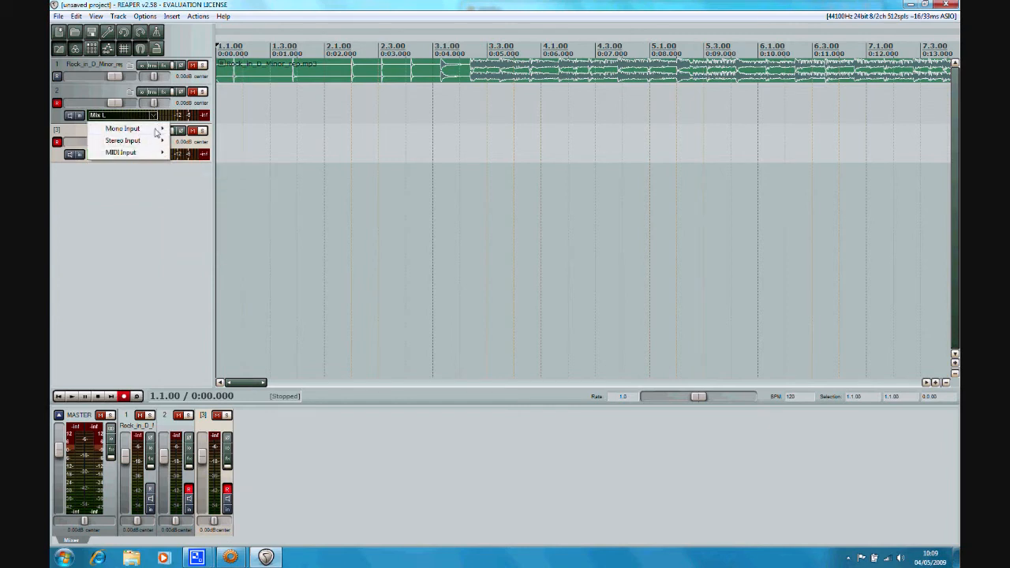
pyautogui.moveTo(156, 132)
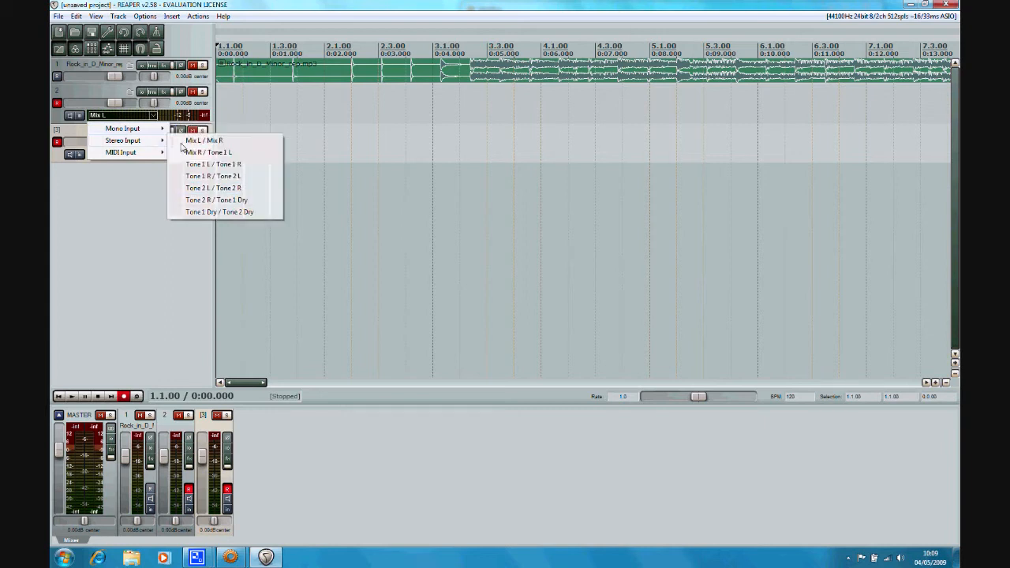
pyautogui.click(251, 213)
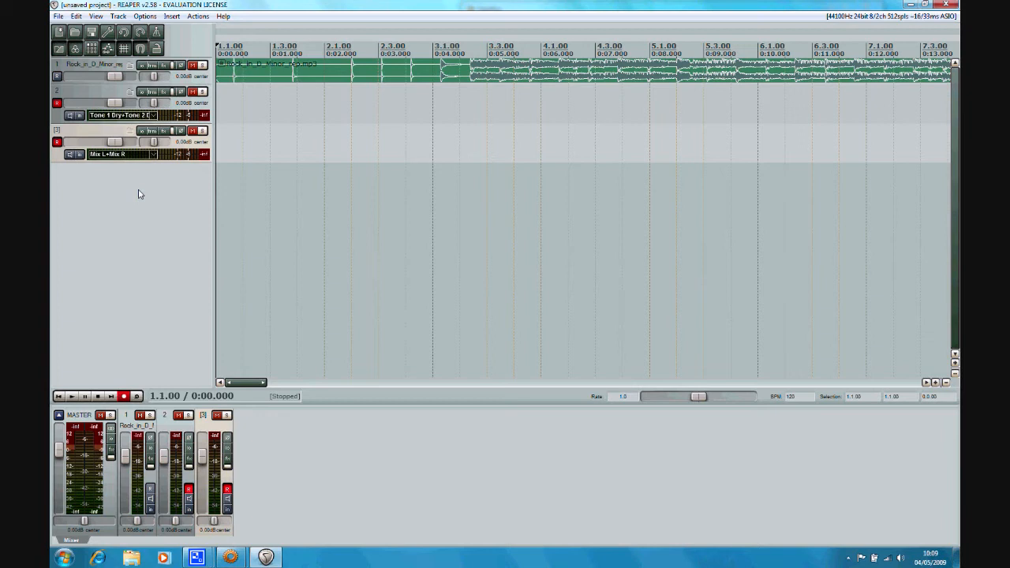
# - Close GearBox and start recording in REAPER on the two armed tracks
pyautogui.click(233, 563)
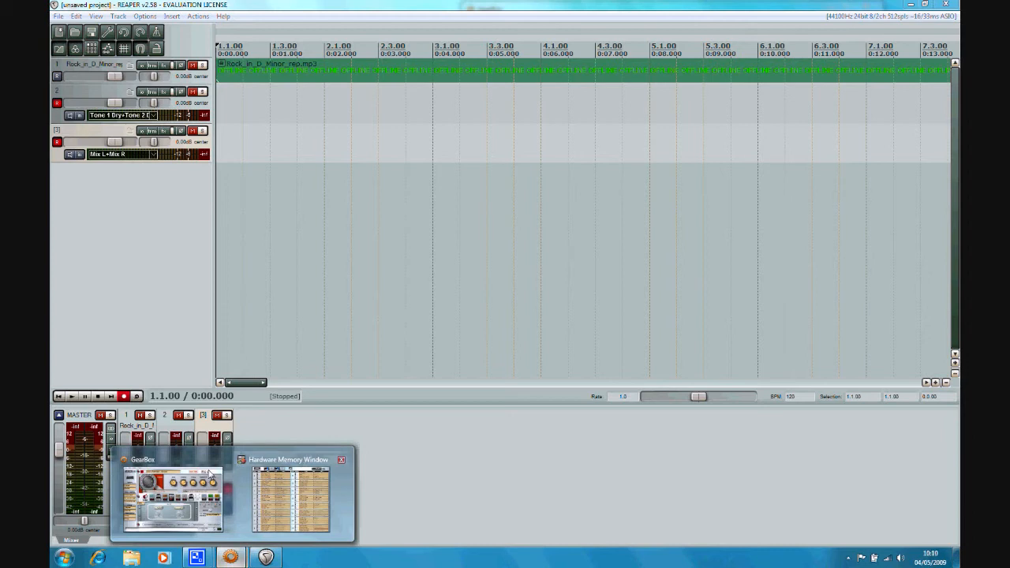
pyautogui.click(232, 459)
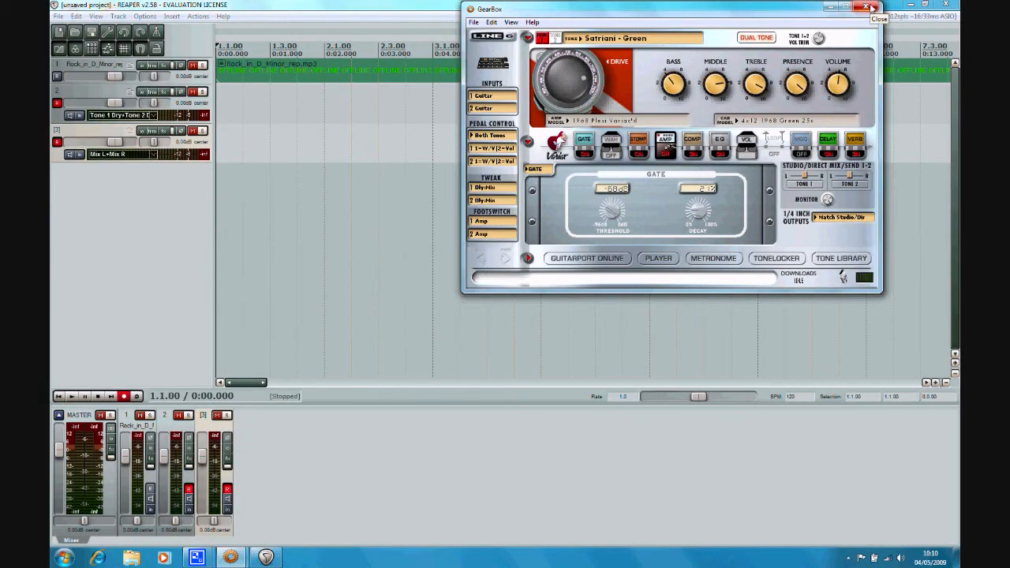
pyautogui.click(871, 7)
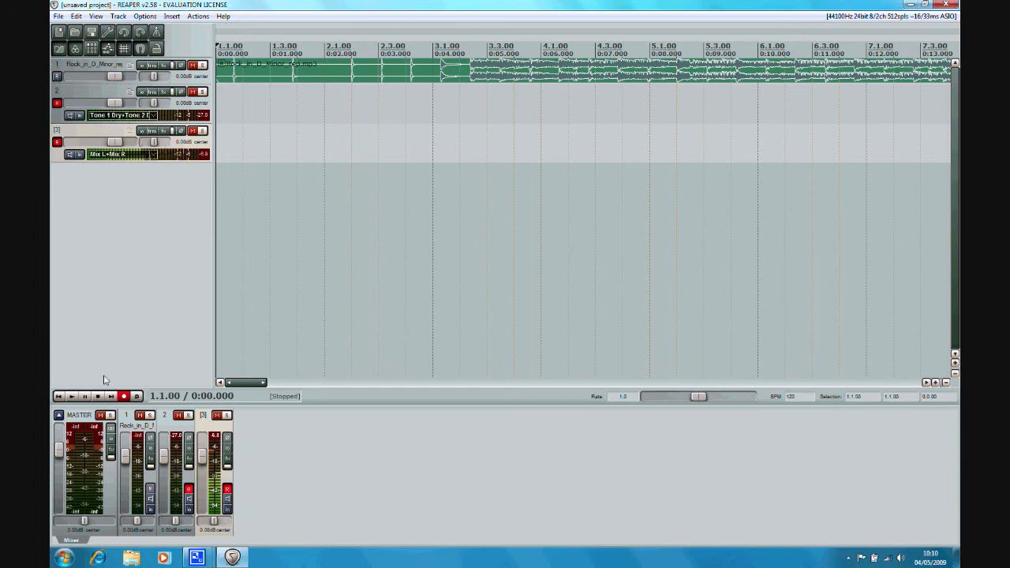
pyautogui.hotkey('ctrl', 'r')
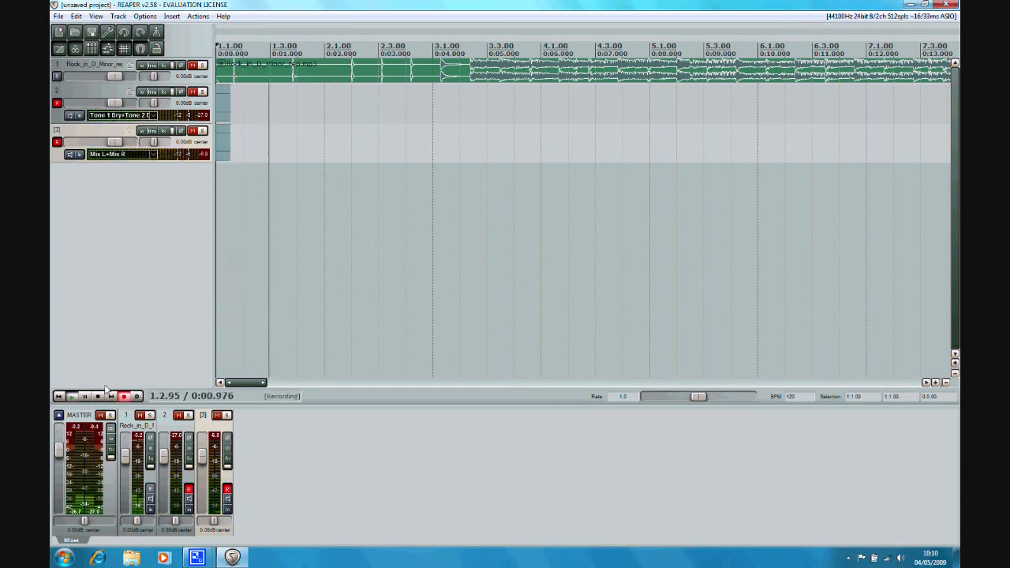